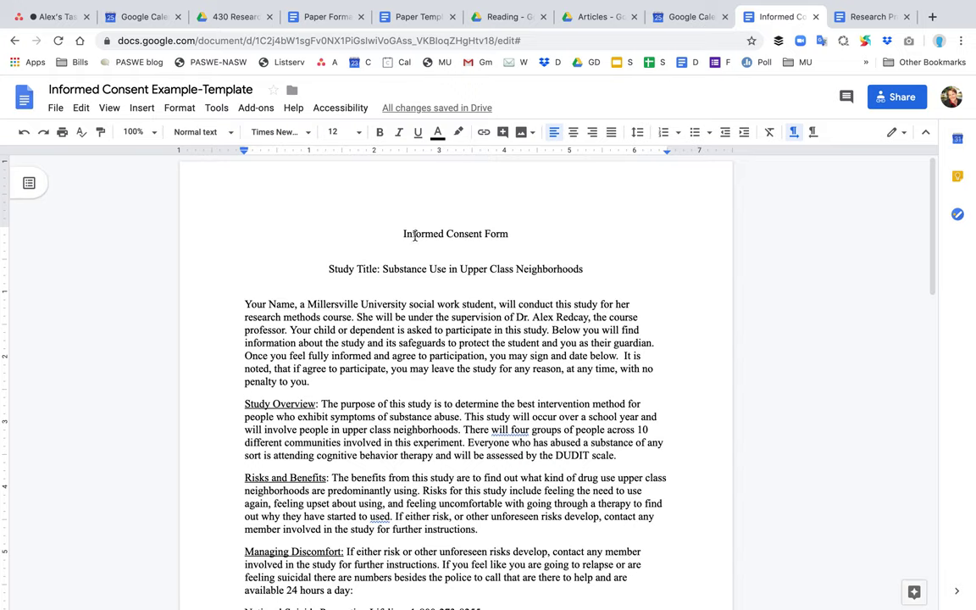
Examine the consent form's heading, the study title and the introductory paragraph about who conducts the study
{"action": "left_click_drag", "start_coordinate": [403, 230], "coordinate": [499, 233]}
{"action": "left_click", "coordinate": [499, 233]}
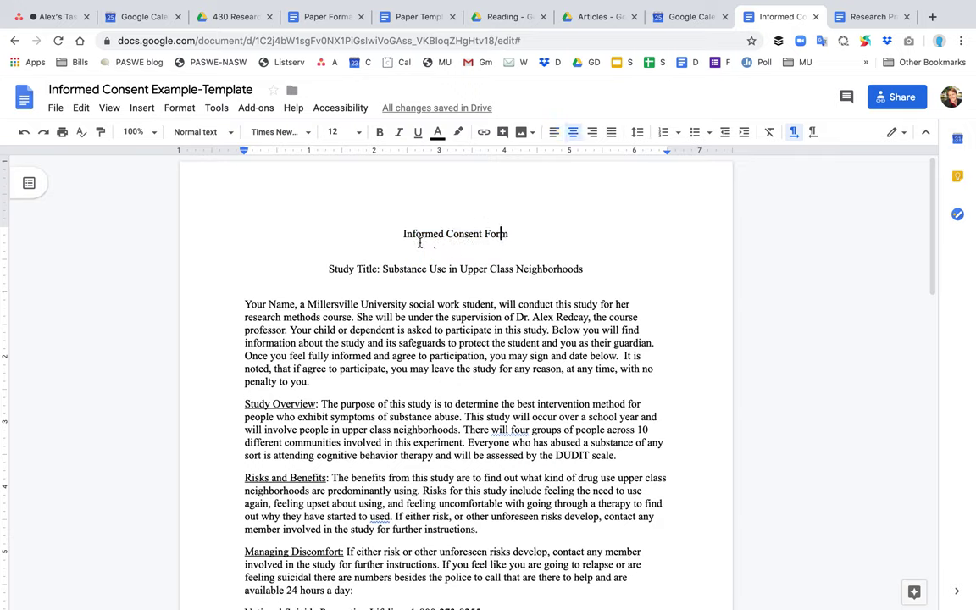
{"action": "left_click_drag", "start_coordinate": [421, 233], "coordinate": [506, 233]}
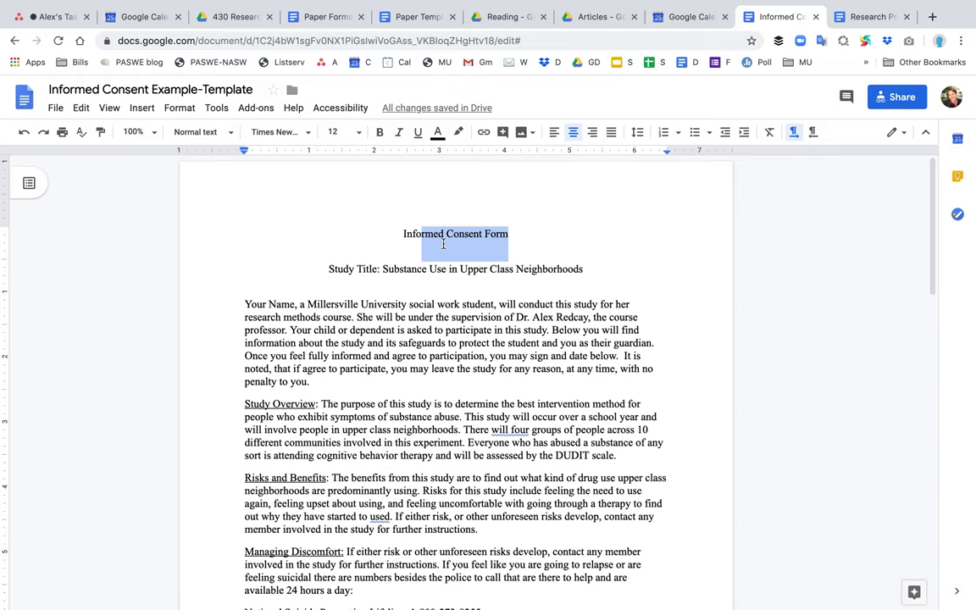
{"action": "left_click_drag", "start_coordinate": [329, 270], "coordinate": [545, 272]}
{"action": "left_click", "coordinate": [403, 268]}
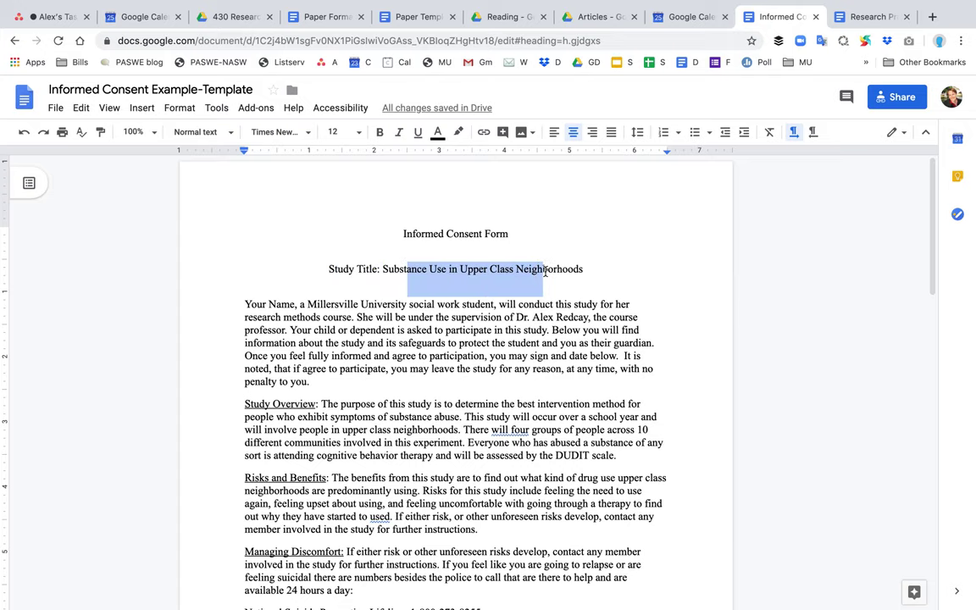
{"action": "scroll", "coordinate": [286, 284], "scroll_direction": "down", "scroll_amount": 2}
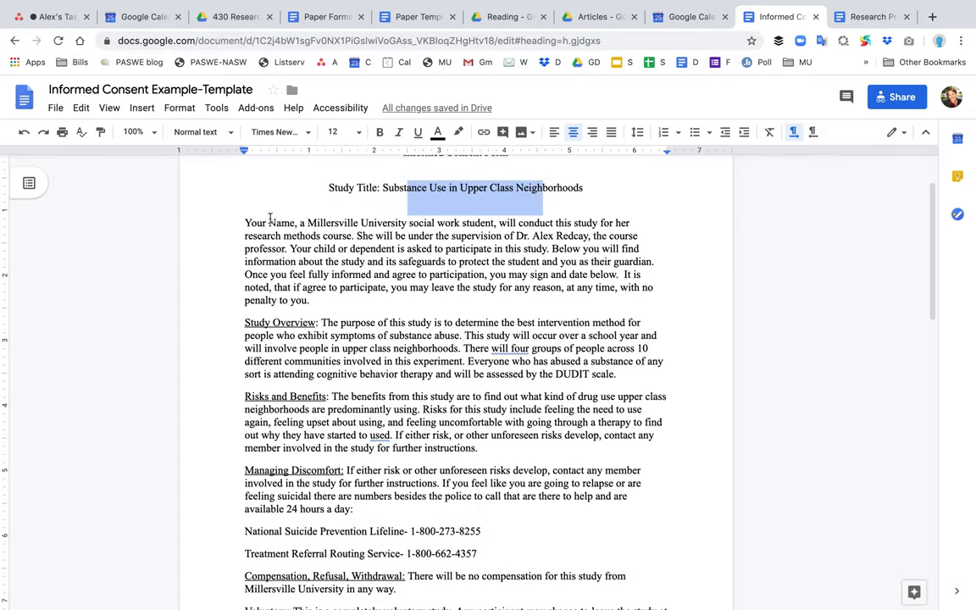
{"action": "left_click_drag", "start_coordinate": [255, 223], "coordinate": [493, 223]}
{"action": "left_click", "coordinate": [352, 265]}
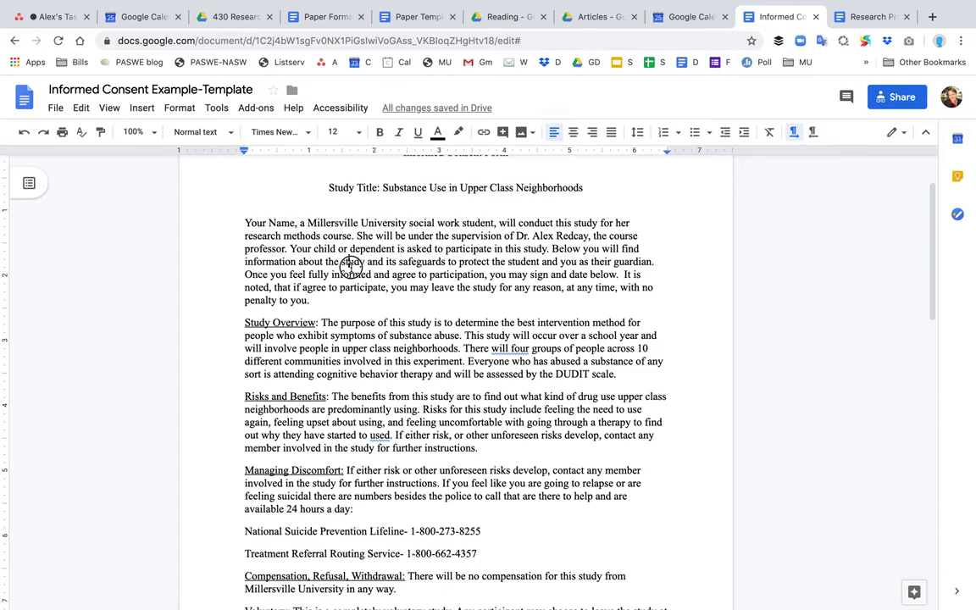
Read the Study Overview's purpose and assessment scale, and the Risks and Benefits heading
{"action": "scroll", "coordinate": [354, 293], "scroll_direction": "down", "scroll_amount": 2}
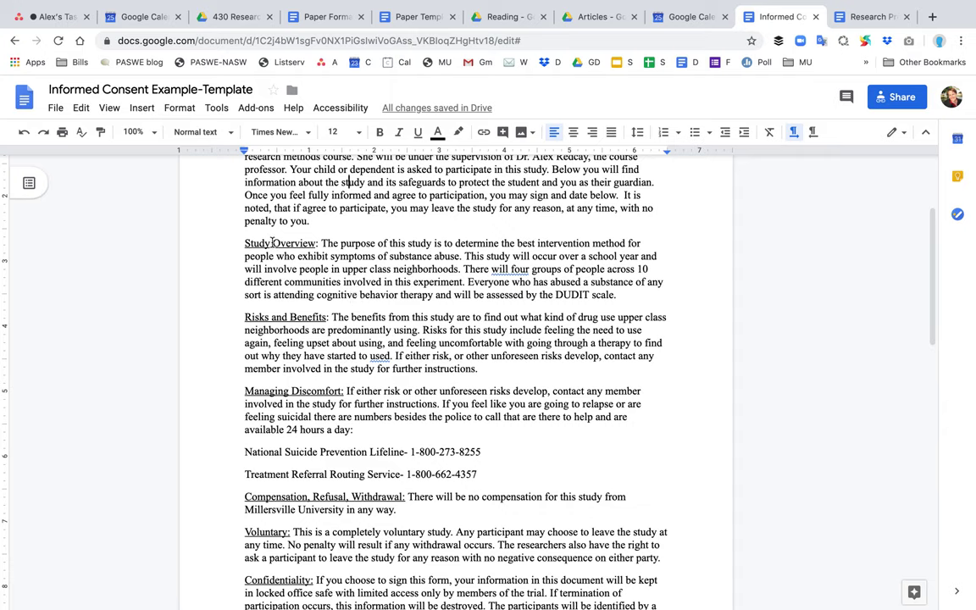
{"action": "double_click", "coordinate": [357, 244]}
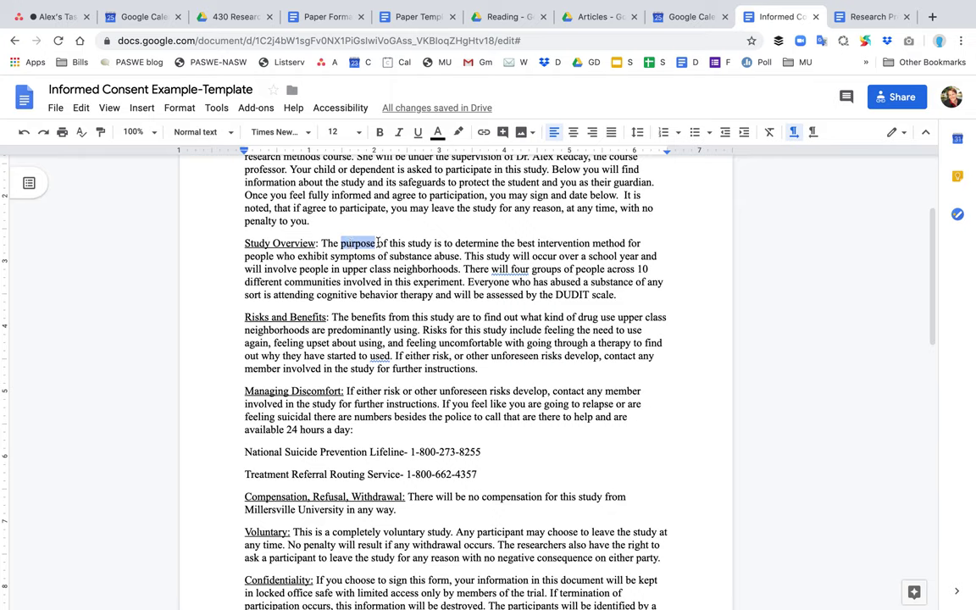
{"action": "left_click", "coordinate": [359, 244]}
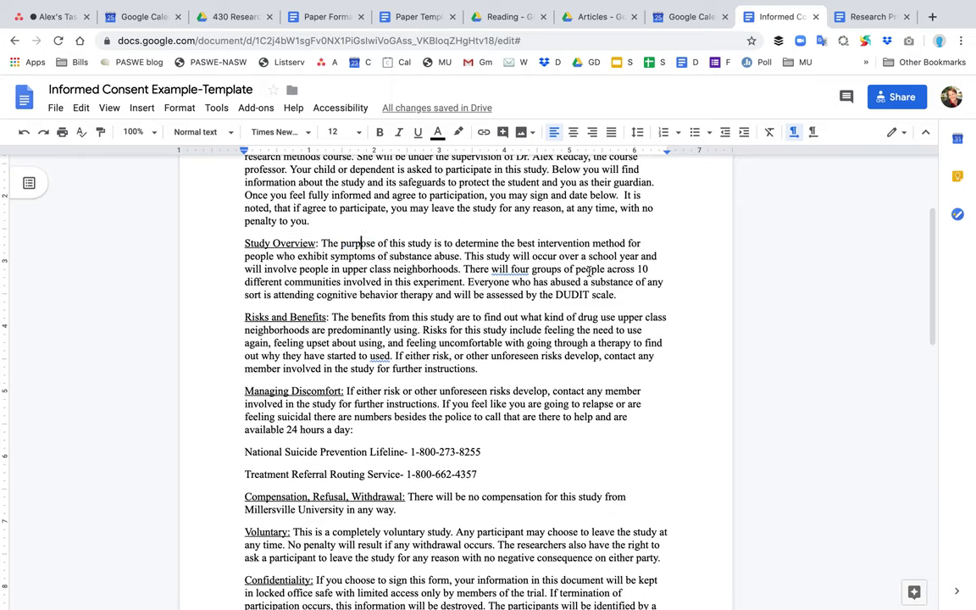
{"action": "left_click_drag", "start_coordinate": [555, 297], "coordinate": [601, 295]}
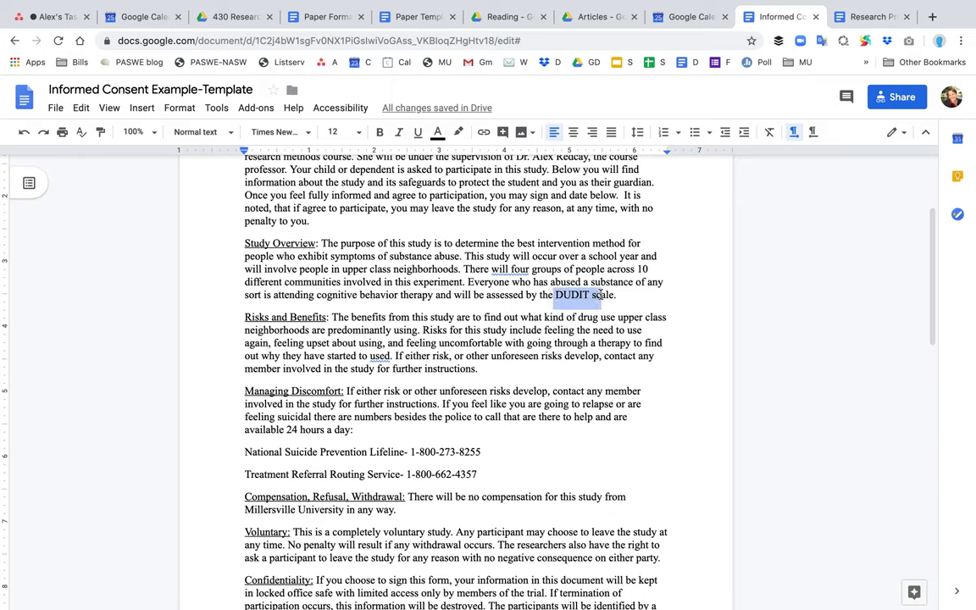
{"action": "left_click", "coordinate": [566, 295]}
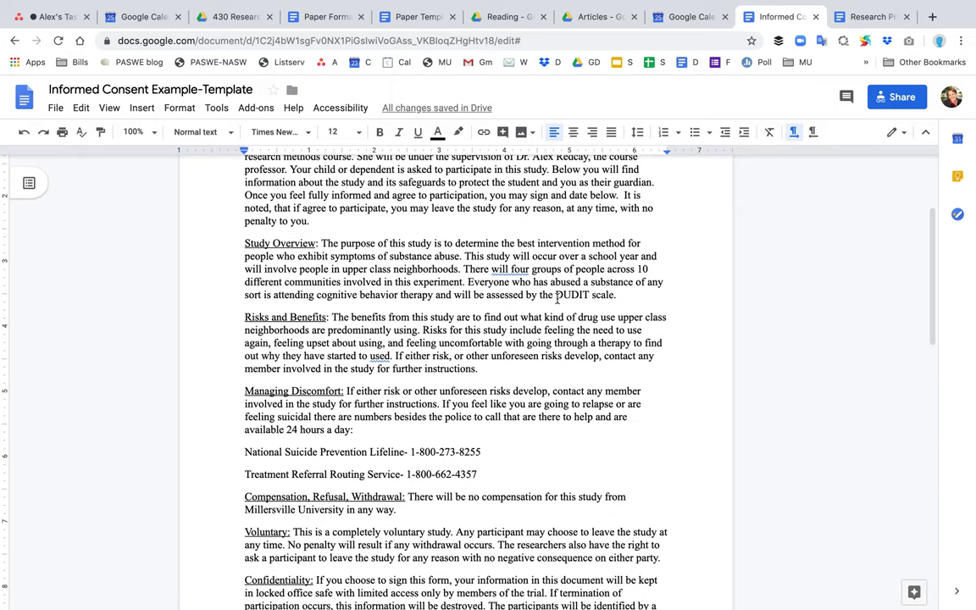
{"action": "left_click", "coordinate": [248, 306]}
{"action": "left_click_drag", "start_coordinate": [249, 317], "coordinate": [340, 316]}
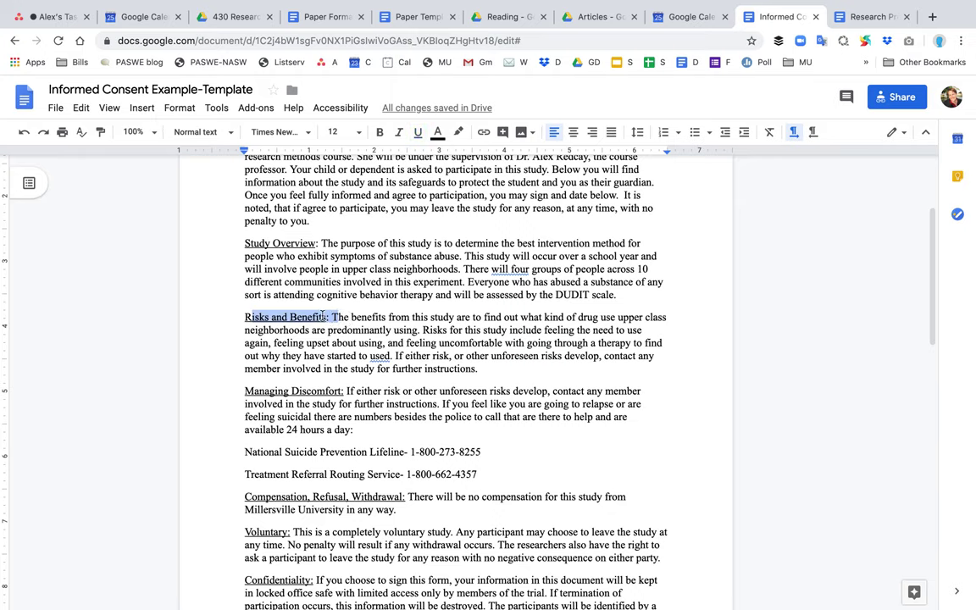
{"action": "left_click", "coordinate": [324, 317]}
Review the sections from Study Overview through Risks and Benefits to Managing Discomfort again
{"action": "scroll", "coordinate": [305, 328], "scroll_direction": "up", "scroll_amount": 2}
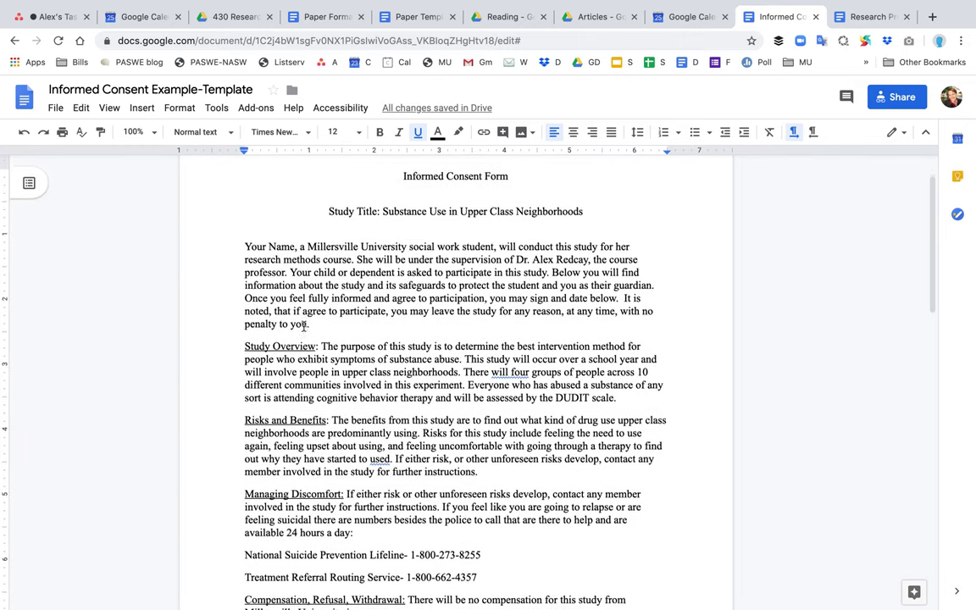
{"action": "left_click", "coordinate": [245, 335]}
{"action": "left_click_drag", "start_coordinate": [245, 335], "coordinate": [320, 336]}
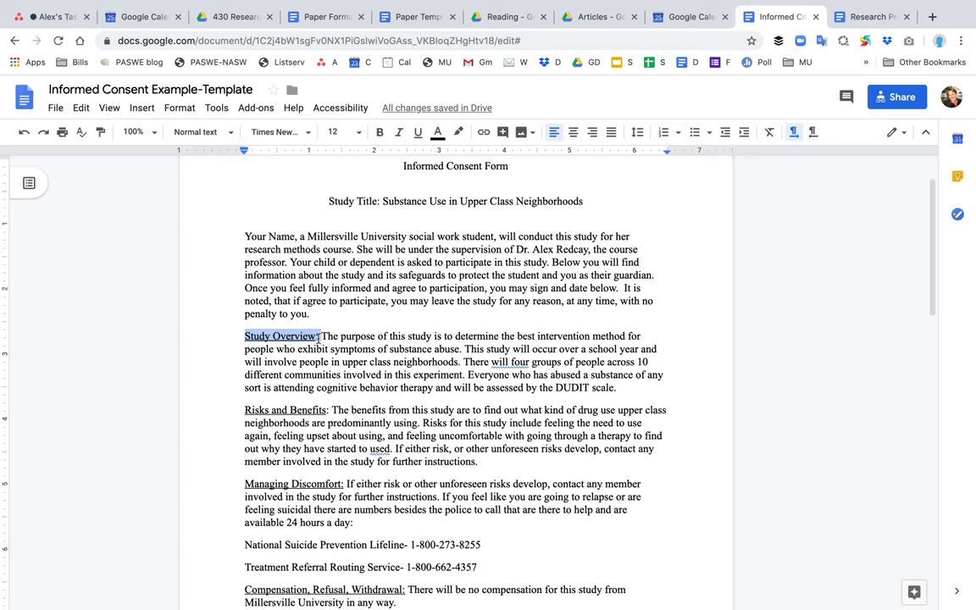
{"action": "scroll", "coordinate": [264, 352], "scroll_direction": "down", "scroll_amount": 2}
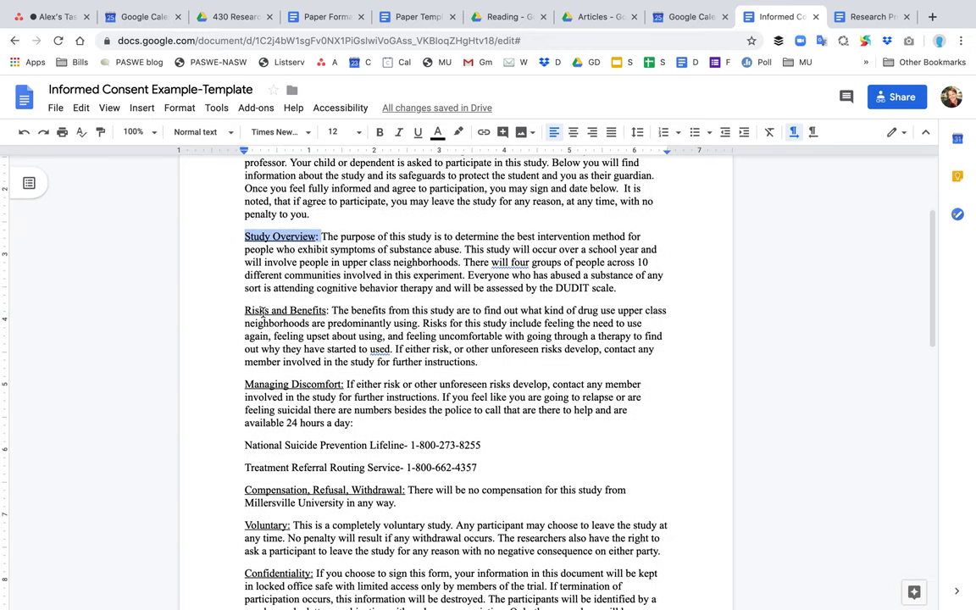
{"action": "left_click_drag", "start_coordinate": [258, 310], "coordinate": [324, 327]}
{"action": "scroll", "coordinate": [300, 328], "scroll_direction": "down", "scroll_amount": 1}
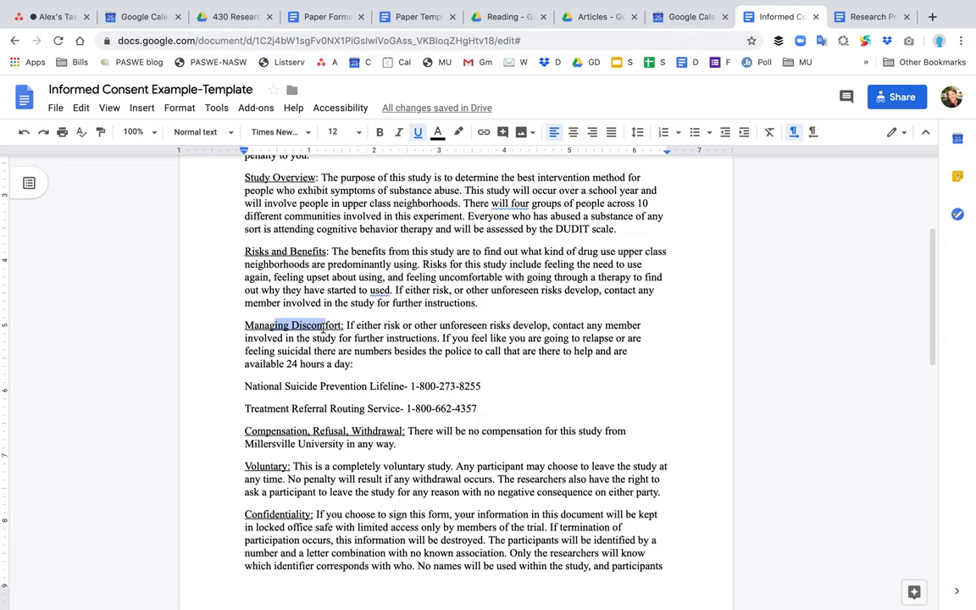
{"action": "left_click", "coordinate": [444, 324]}
{"action": "right_click", "coordinate": [447, 322]}
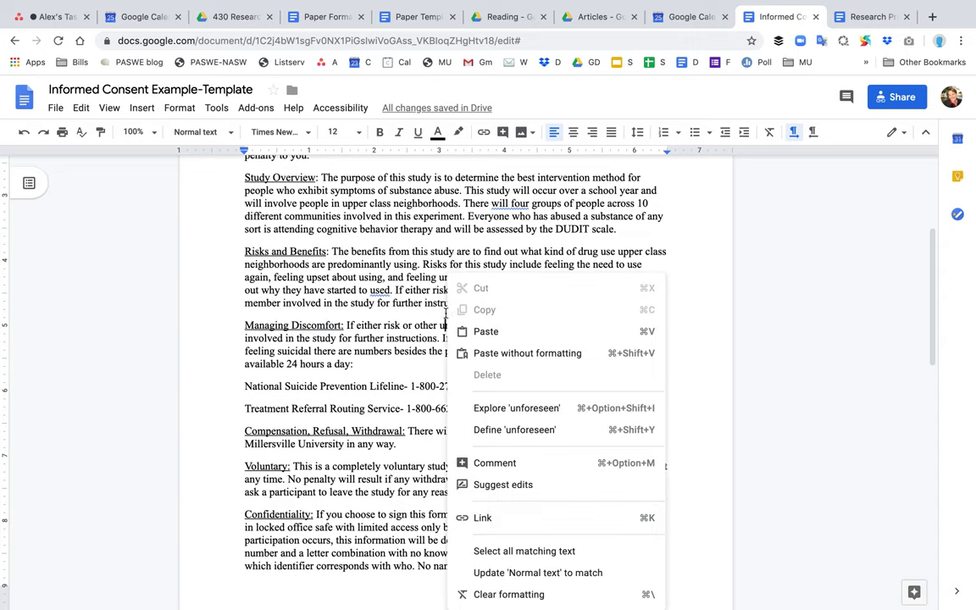
{"action": "left_click", "coordinate": [424, 303]}
{"action": "scroll", "coordinate": [425, 303], "scroll_direction": "up", "scroll_amount": 3}
{"action": "scroll", "coordinate": [424, 305], "scroll_direction": "up", "scroll_amount": 1}
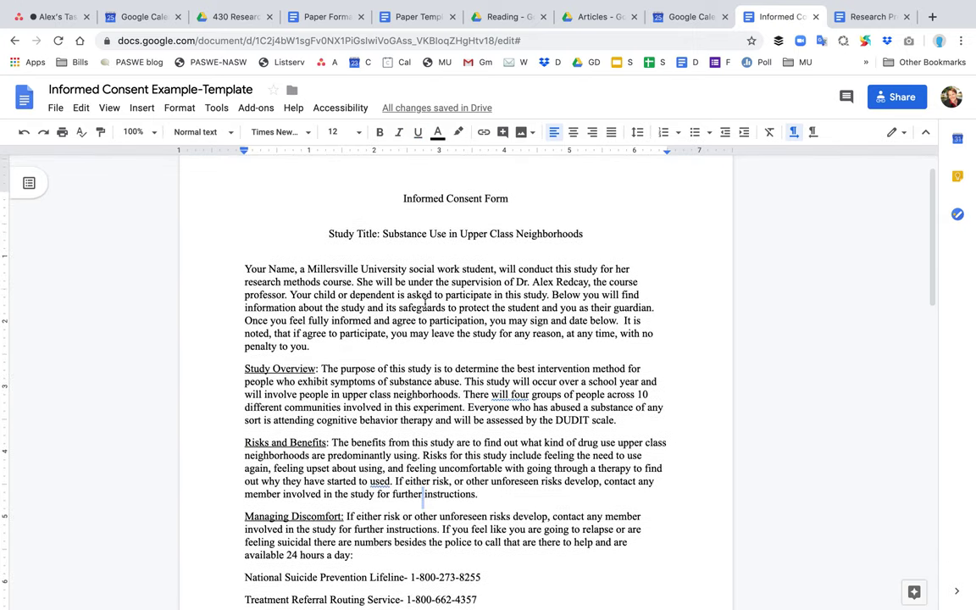
{"action": "scroll", "coordinate": [425, 303], "scroll_direction": "down", "scroll_amount": 2}
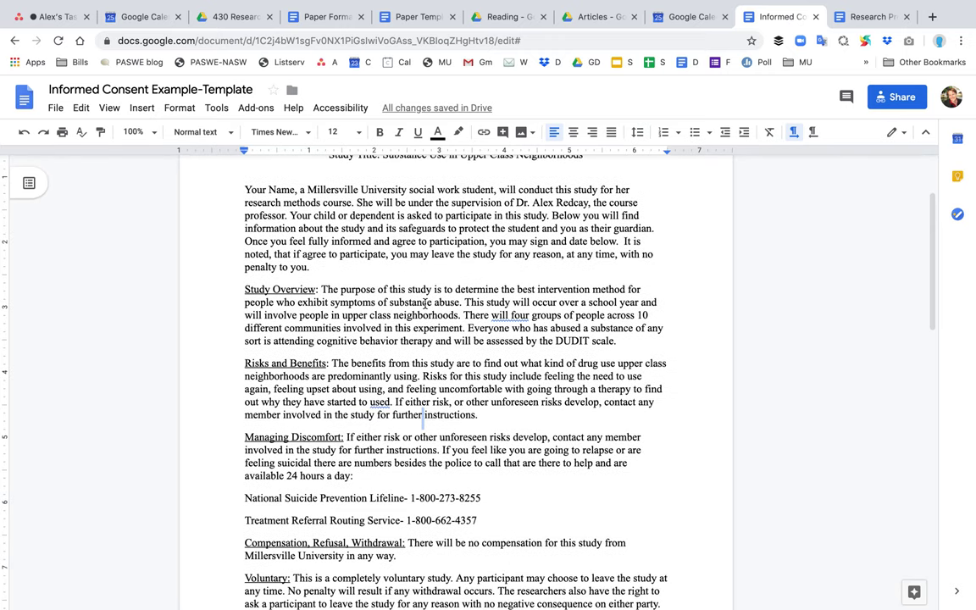
{"action": "scroll", "coordinate": [424, 303], "scroll_direction": "down", "scroll_amount": 1}
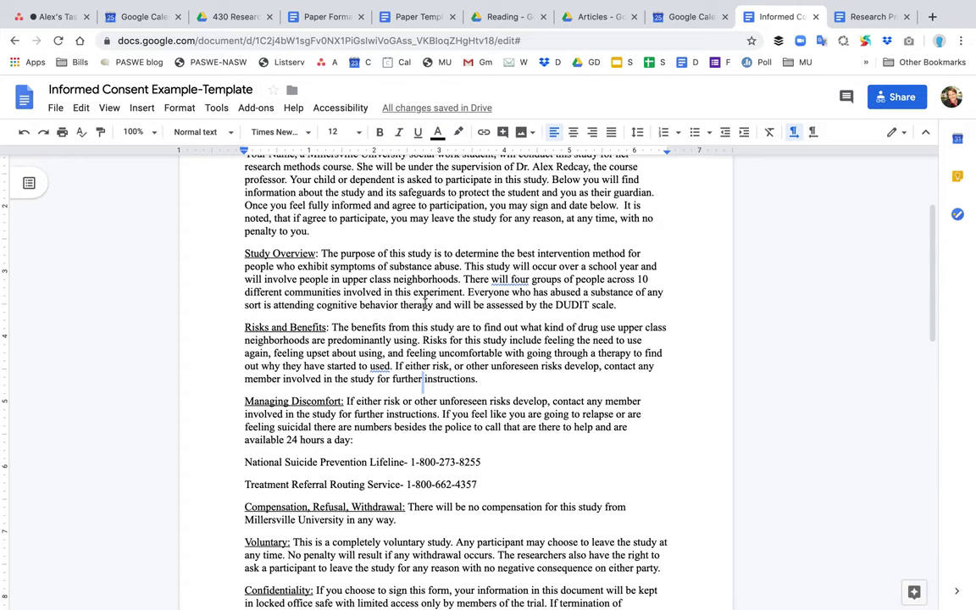
{"action": "scroll", "coordinate": [423, 412], "scroll_direction": "down", "scroll_amount": 1}
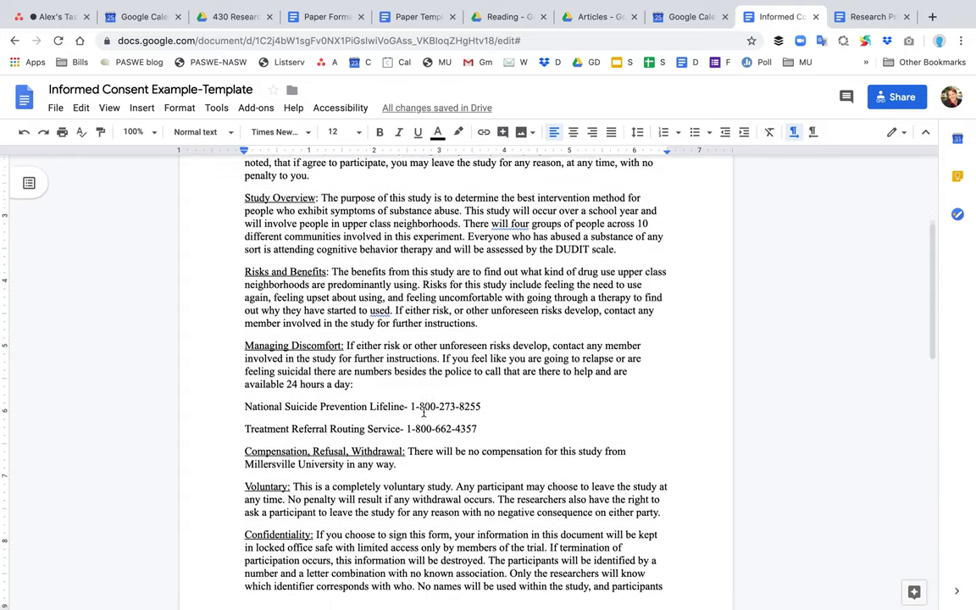
{"action": "scroll", "coordinate": [424, 412], "scroll_direction": "down", "scroll_amount": 1}
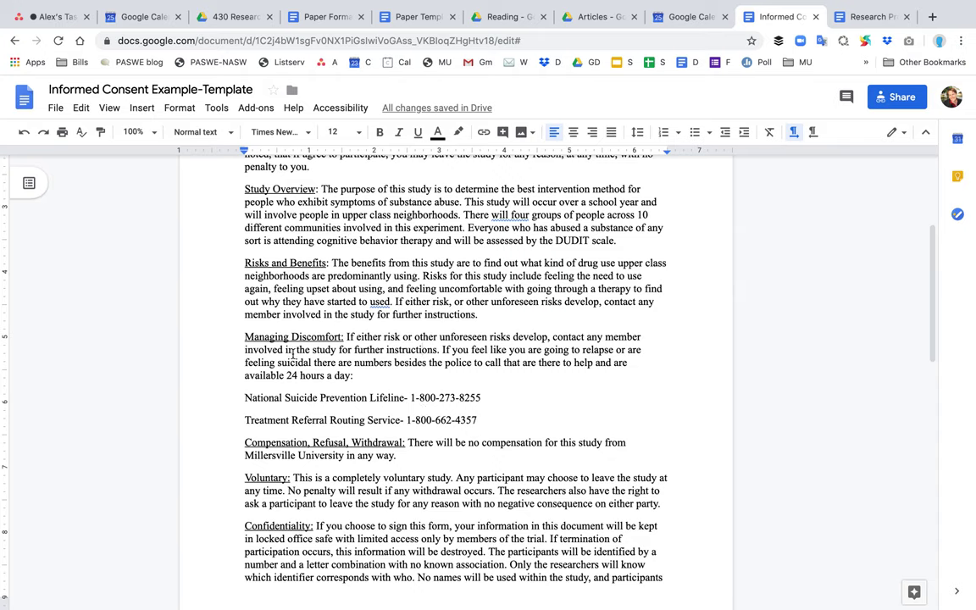
Examine the Managing Discomfort section and the two support hotline entries listed under it
{"action": "left_click_drag", "start_coordinate": [273, 337], "coordinate": [339, 337]}
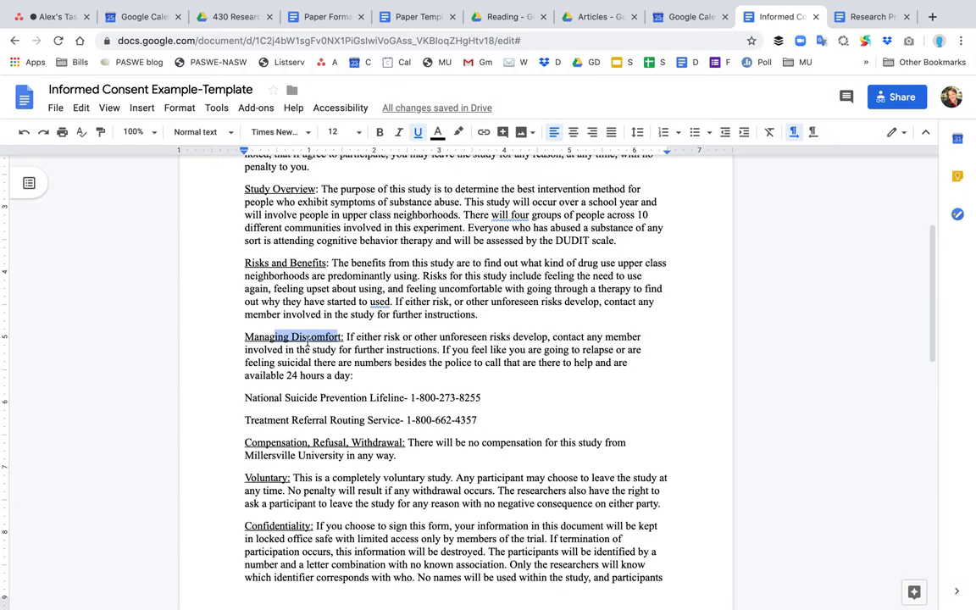
{"action": "left_click_drag", "start_coordinate": [307, 397], "coordinate": [458, 419]}
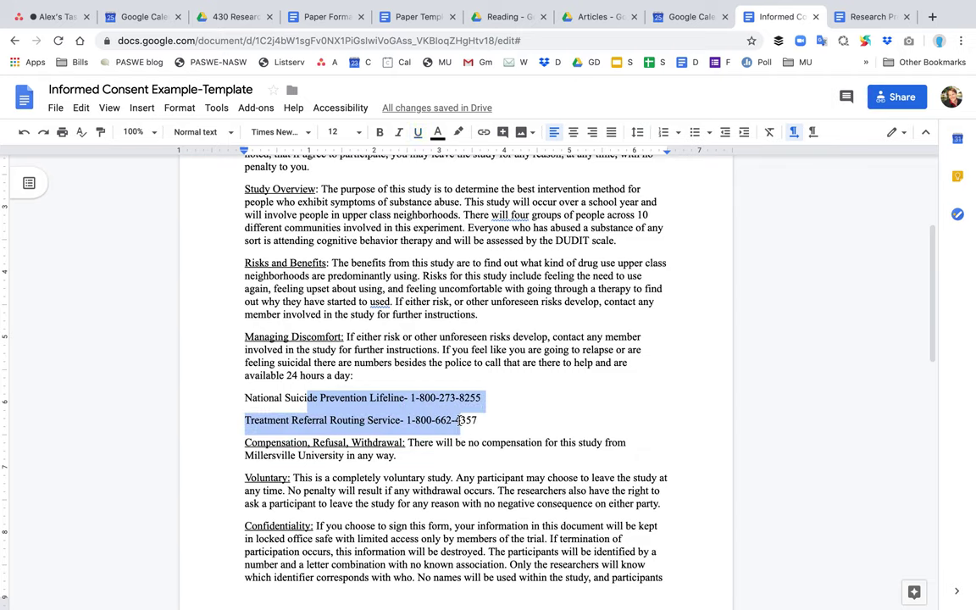
{"action": "left_click", "coordinate": [321, 420]}
{"action": "left_click_drag", "start_coordinate": [275, 398], "coordinate": [472, 420]}
{"action": "left_click", "coordinate": [395, 373]}
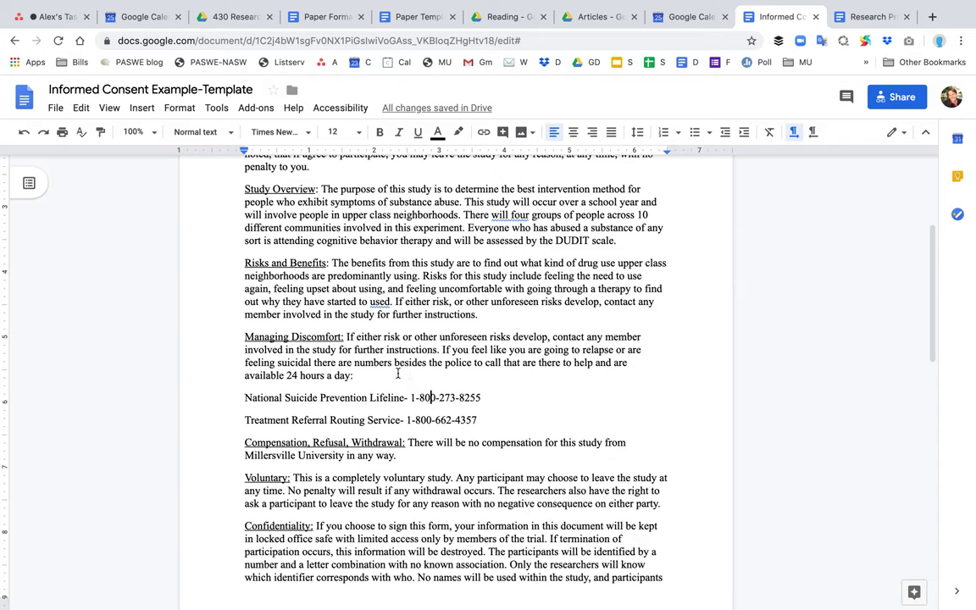
{"action": "left_click", "coordinate": [397, 364]}
{"action": "left_click_drag", "start_coordinate": [313, 398], "coordinate": [411, 419]}
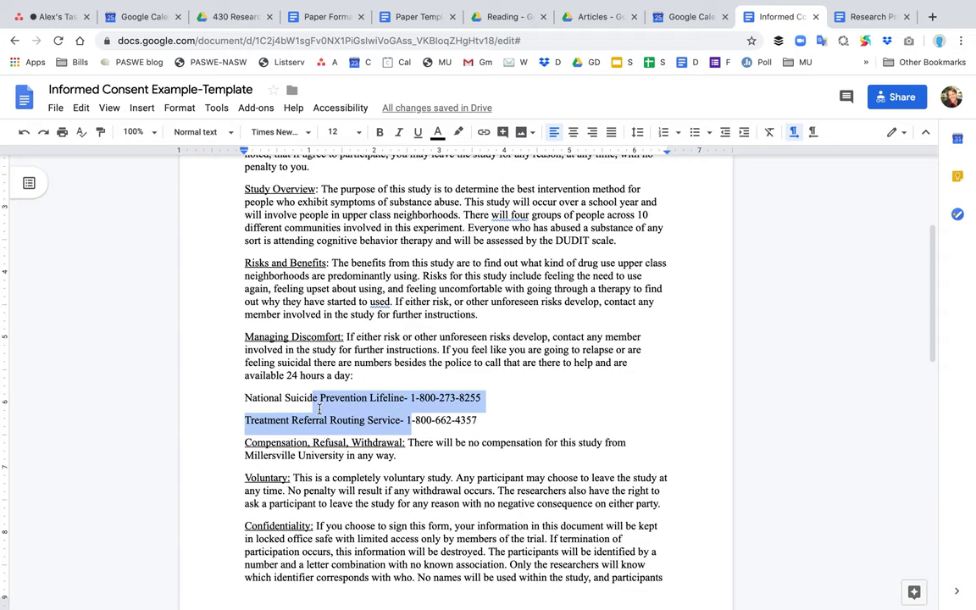
Read the Compensation, Refusal, Withdrawal section, the Voluntary section and the Confidentiality section
{"action": "scroll", "coordinate": [279, 338], "scroll_direction": "down", "scroll_amount": 3}
{"action": "left_click_drag", "start_coordinate": [275, 336], "coordinate": [382, 335]}
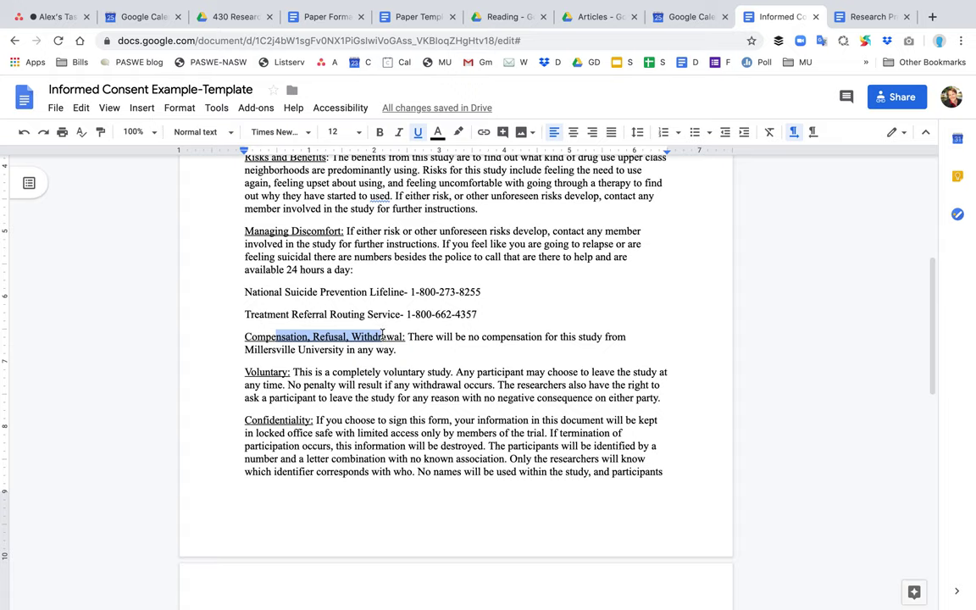
{"action": "left_click_drag", "start_coordinate": [329, 333], "coordinate": [405, 335]}
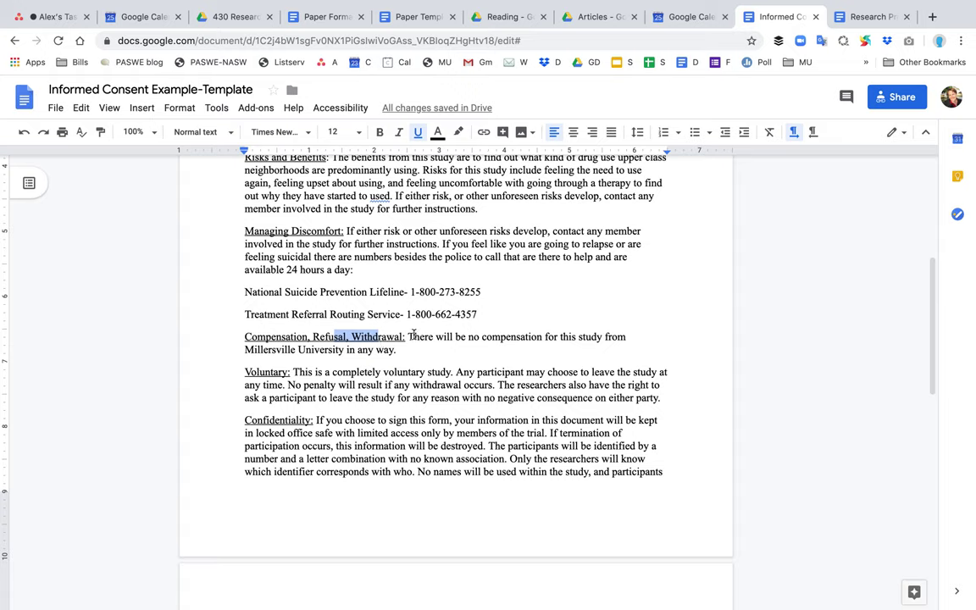
{"action": "left_click", "coordinate": [409, 349]}
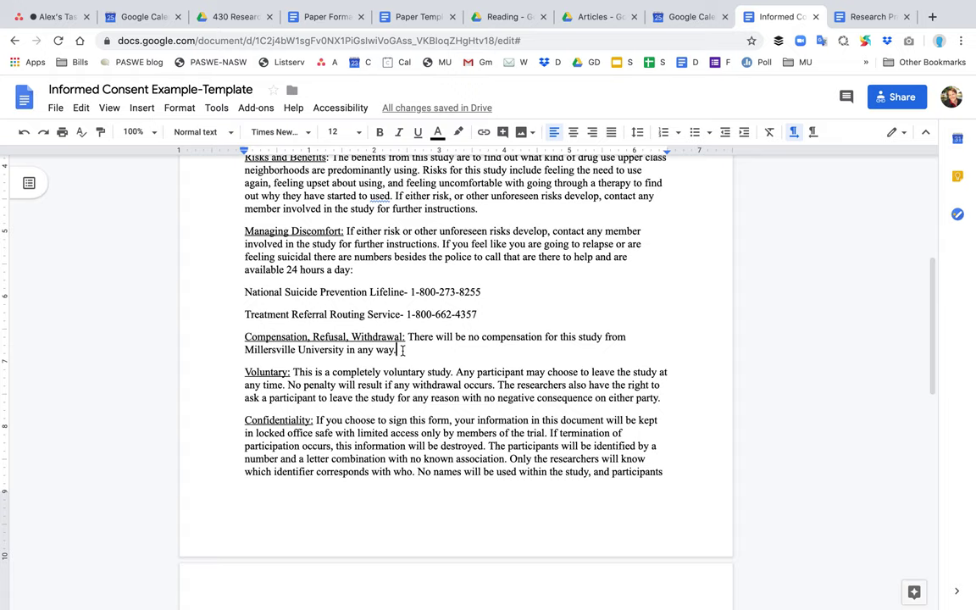
{"action": "left_click_drag", "start_coordinate": [294, 373], "coordinate": [340, 405]}
{"action": "scroll", "coordinate": [341, 404], "scroll_direction": "down", "scroll_amount": 2}
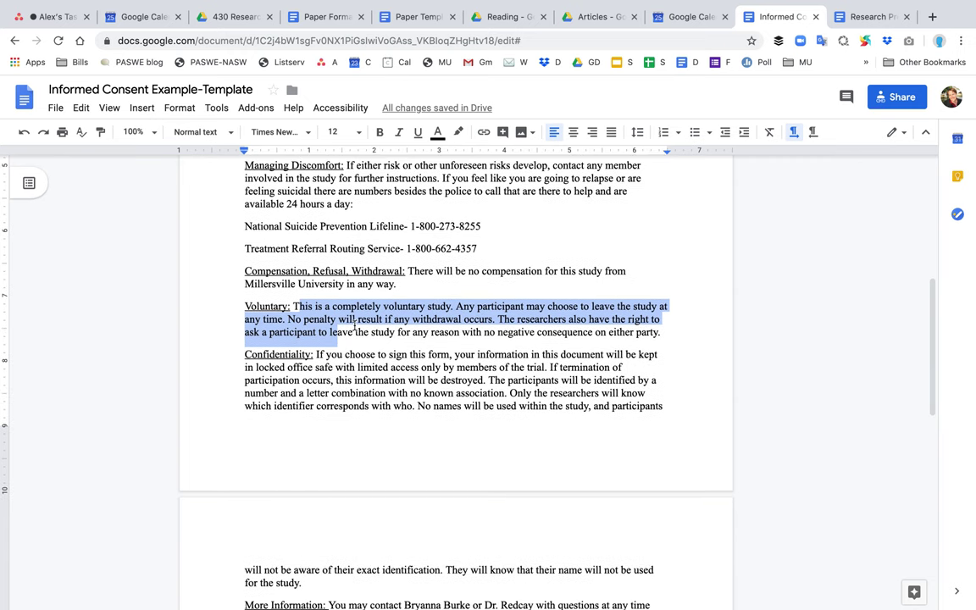
{"action": "scroll", "coordinate": [354, 327], "scroll_direction": "down", "scroll_amount": 2}
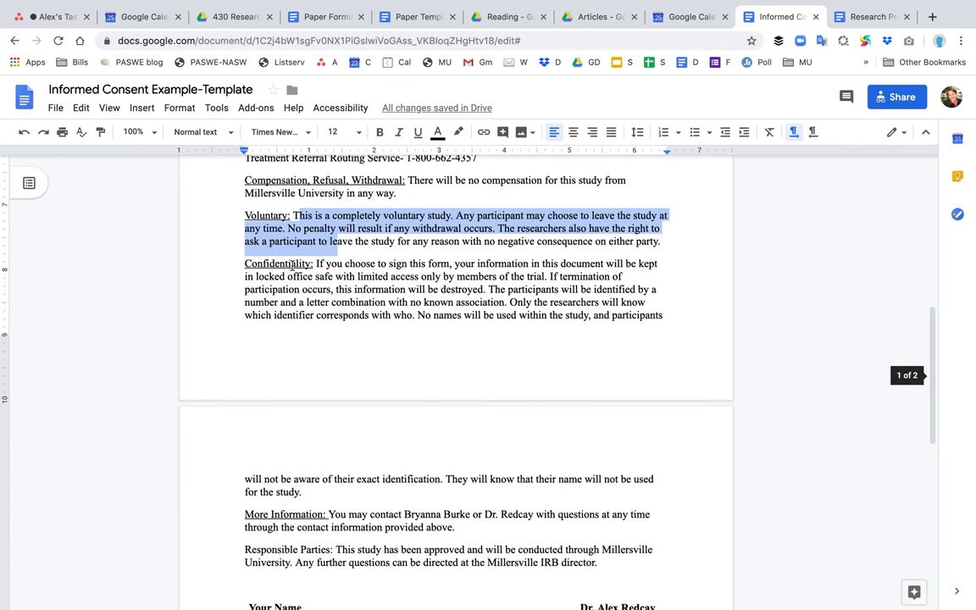
{"action": "double_click", "coordinate": [286, 265]}
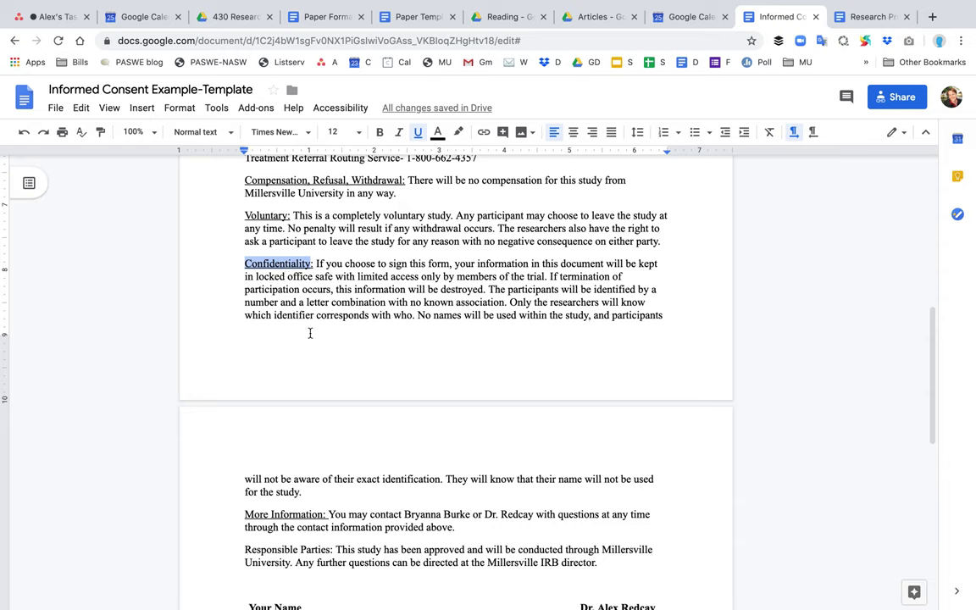
Replace the student's full name in the More Information paragraph with the placeholder "Student Name"
{"action": "scroll", "coordinate": [328, 474], "scroll_direction": "down", "scroll_amount": 3}
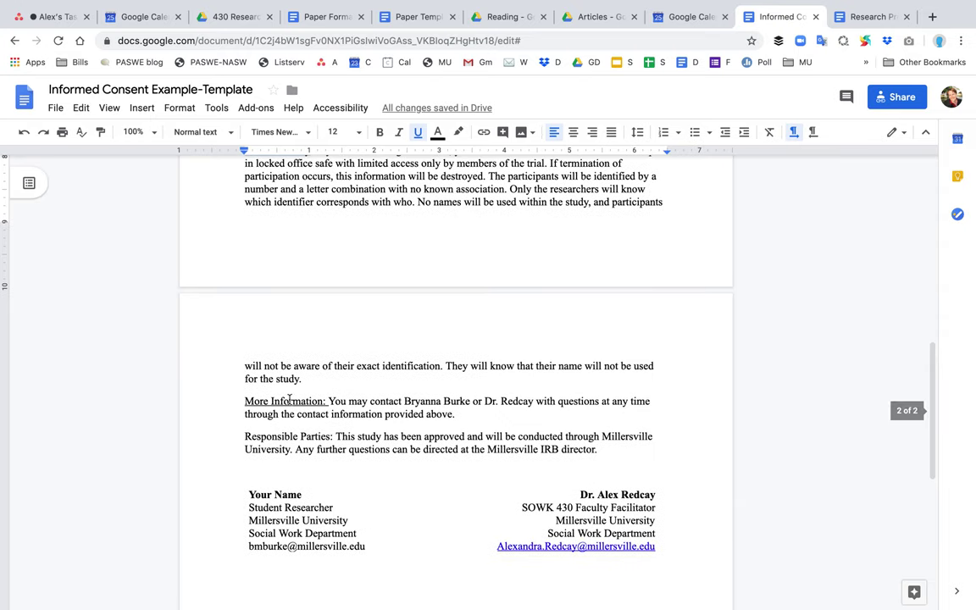
{"action": "left_click", "coordinate": [293, 401]}
{"action": "left_click", "coordinate": [407, 399]}
{"action": "left_click_drag", "start_coordinate": [407, 398], "coordinate": [466, 401]}
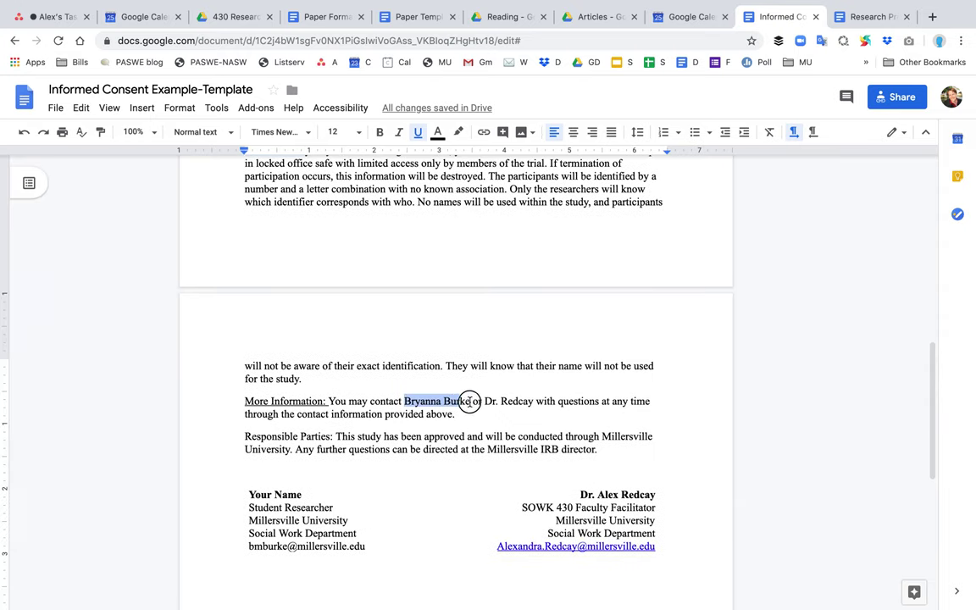
{"action": "key", "text": "BackSpace"}
{"action": "type", "text": "Student"}
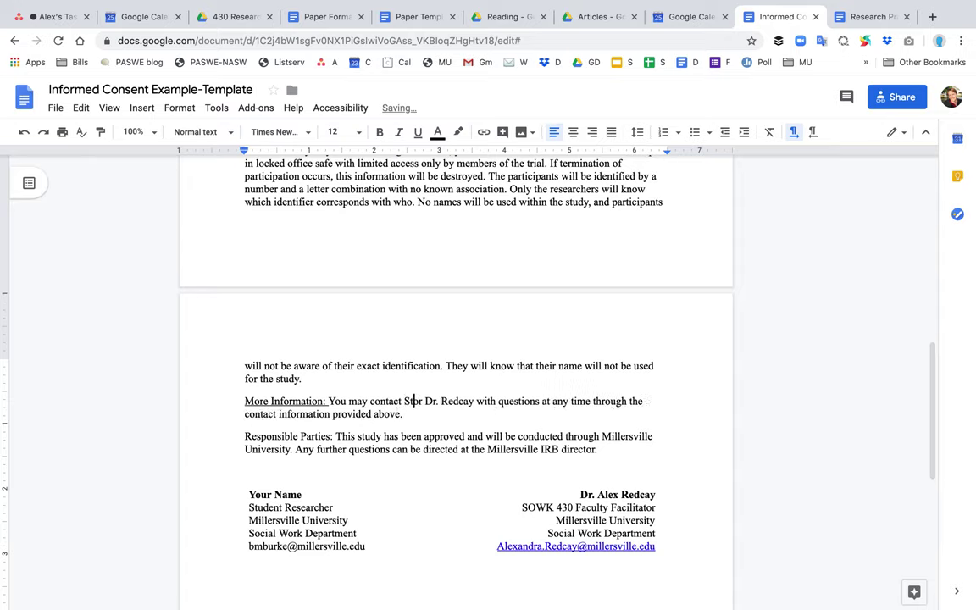
{"action": "type", "text": " Name"}
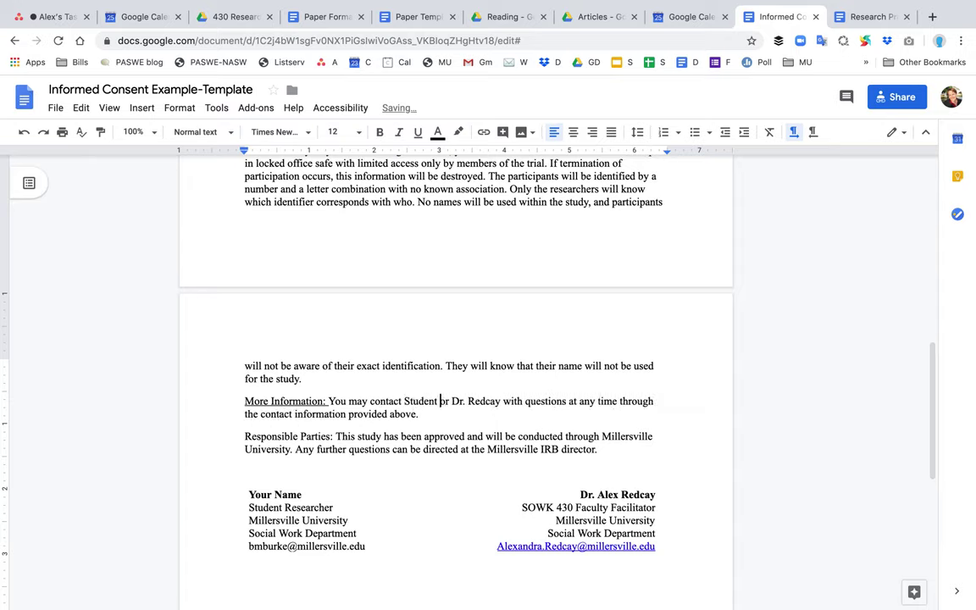
Insert "Faculty mentor," before the faculty member's name in the More Information paragraph
{"action": "left_click", "coordinate": [482, 401]}
{"action": "type", "text": "Faculty men"}
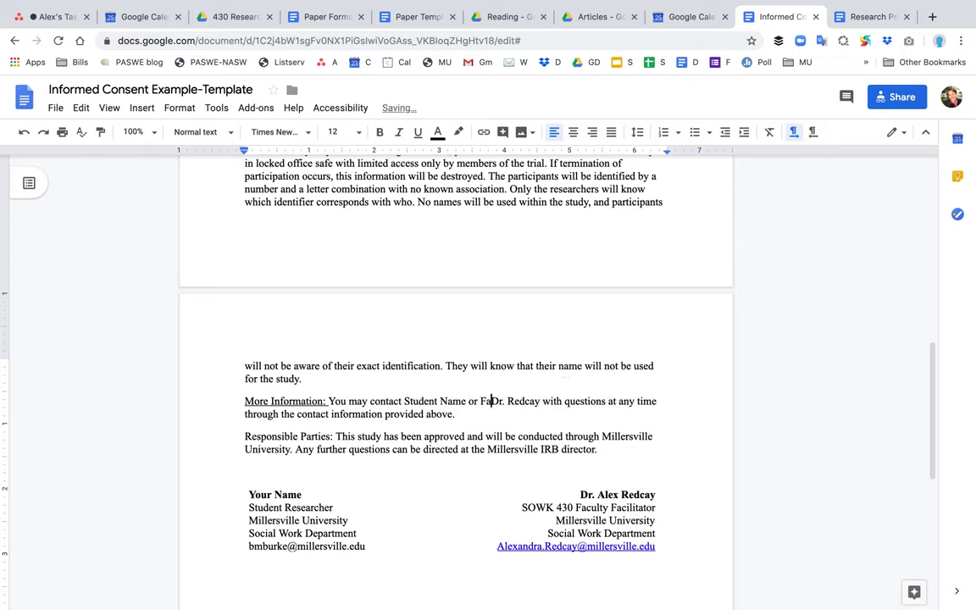
{"action": "type", "text": "tor,"}
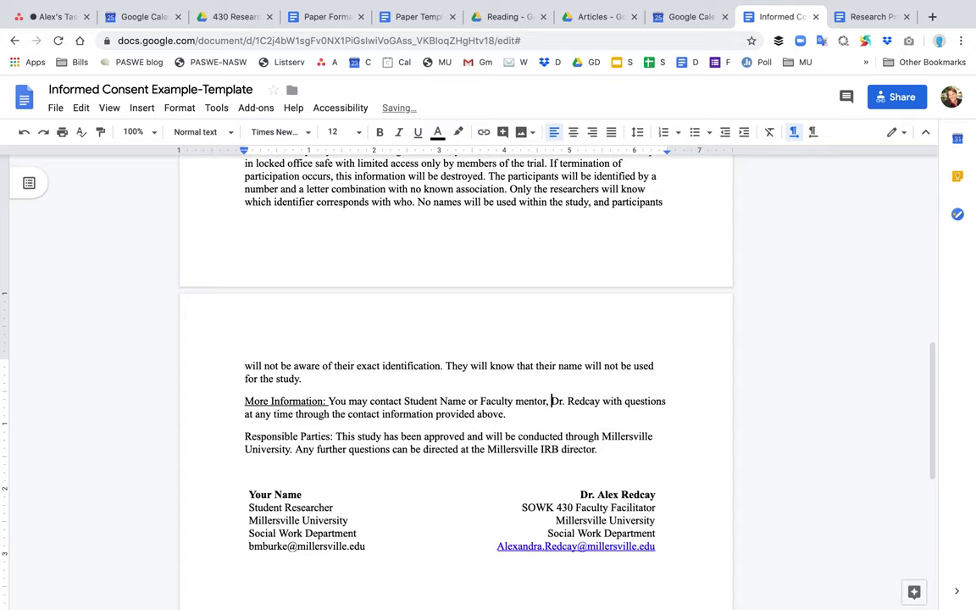
Examine the Responsible Parties paragraph and the student researcher's contact block below it
{"action": "left_click_drag", "start_coordinate": [266, 436], "coordinate": [296, 436]}
{"action": "scroll", "coordinate": [254, 383], "scroll_direction": "down", "scroll_amount": 3}
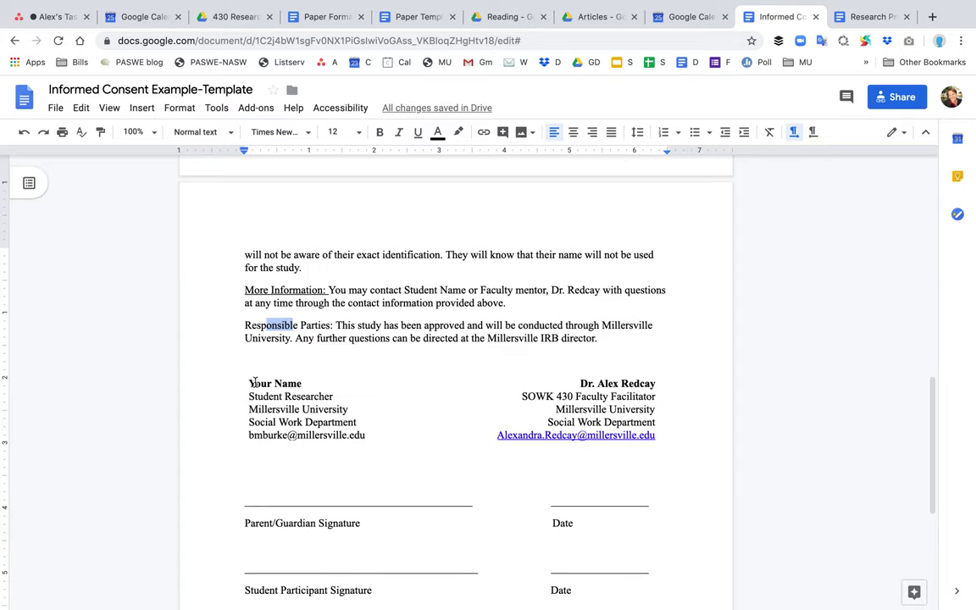
{"action": "left_click_drag", "start_coordinate": [254, 383], "coordinate": [354, 435]}
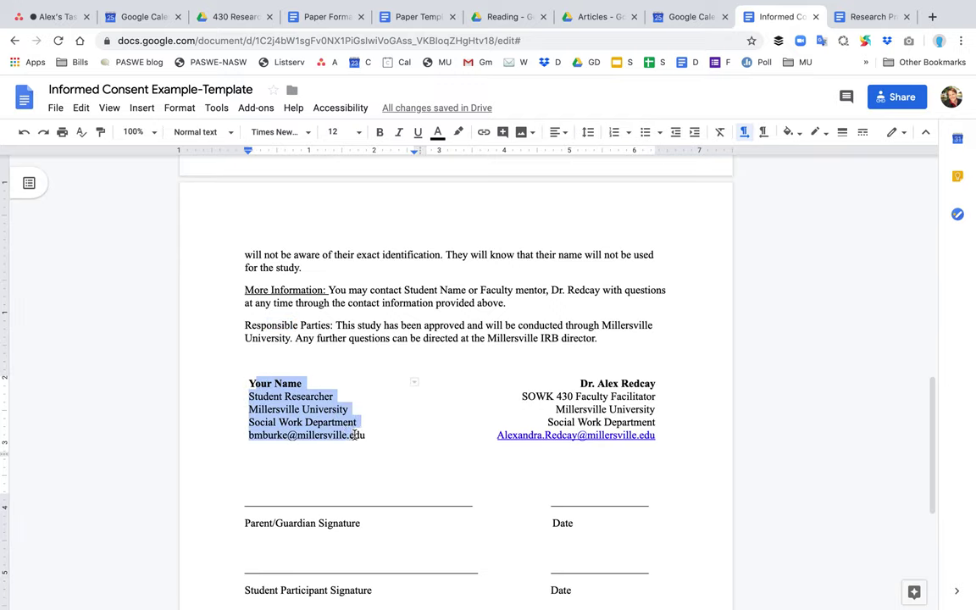
{"action": "left_click", "coordinate": [289, 435]}
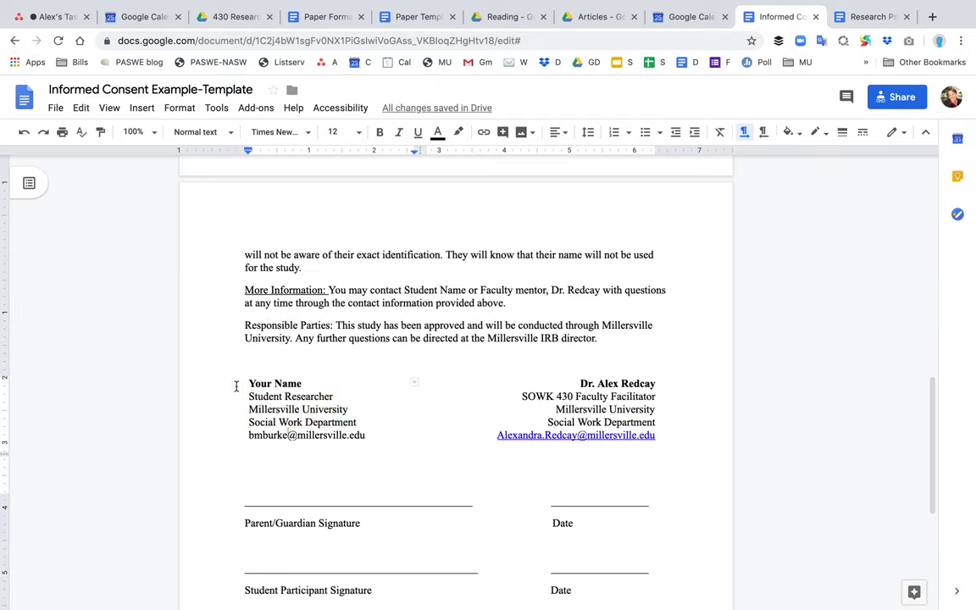
Add the line "Millersville Institutional Review Board (IRB)" beneath the faculty facilitator's contact details, separated by a blank line
{"action": "left_click", "coordinate": [665, 438]}
{"action": "left_click", "coordinate": [714, 447]}
{"action": "key", "text": "Return"}
{"action": "key", "text": "Return"}
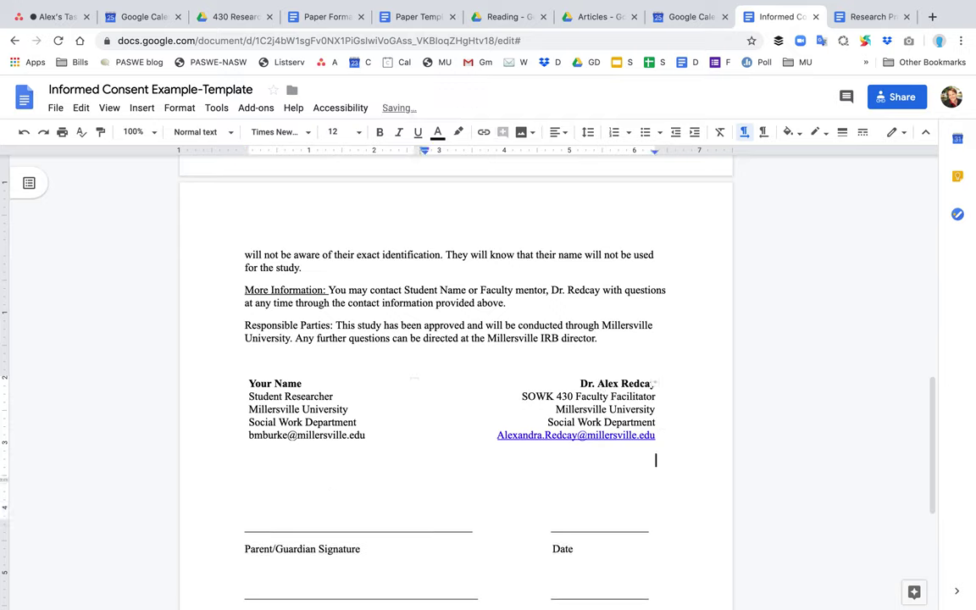
{"action": "type", "text": "Millersville Inst"}
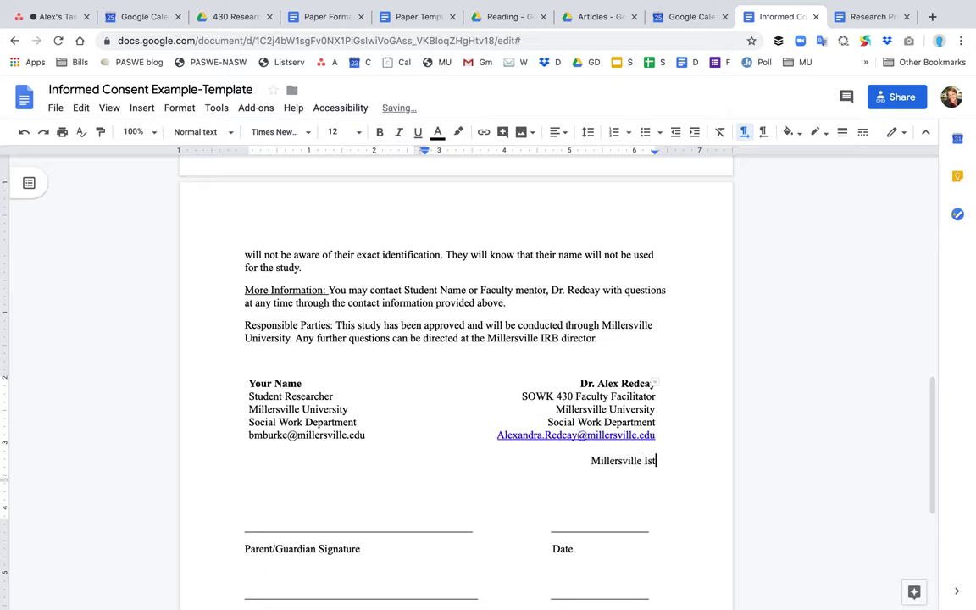
{"action": "key", "text": "BackSpace"}
{"action": "key", "text": "BackSpace"}
{"action": "type", "text": "nstitutional R"}
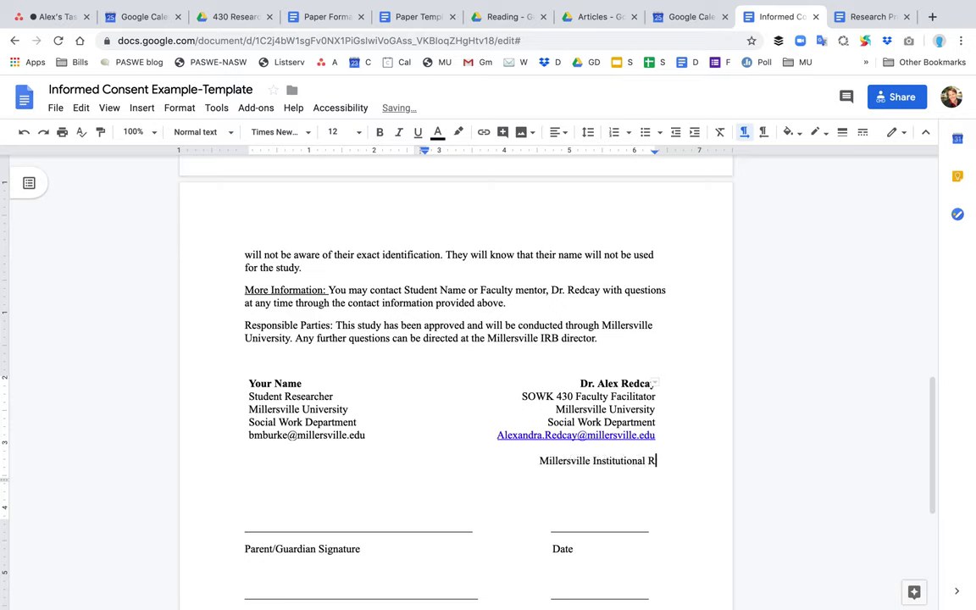
{"action": "type", "text": "eview Board"}
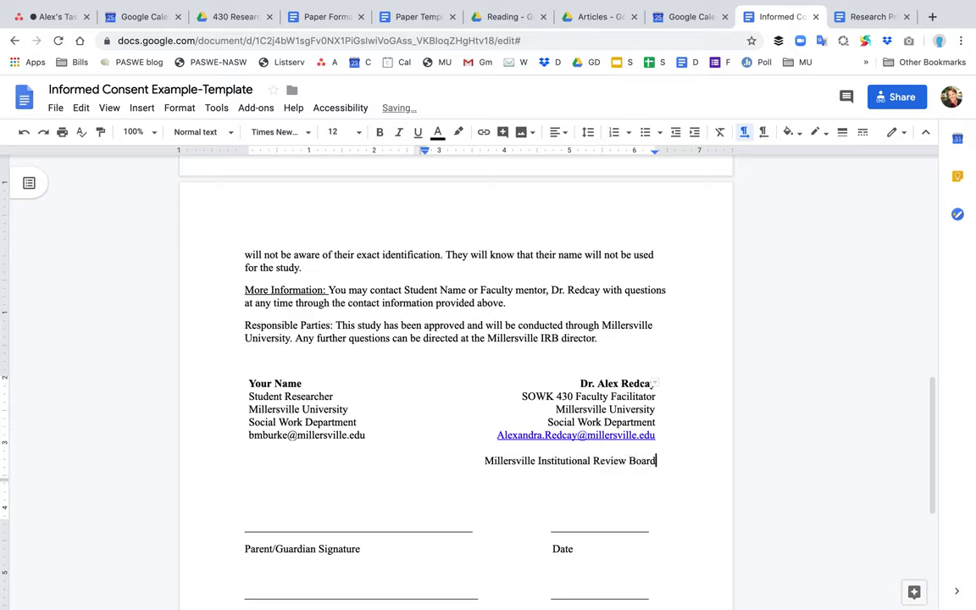
{"action": "type", "text": " (IRB)"}
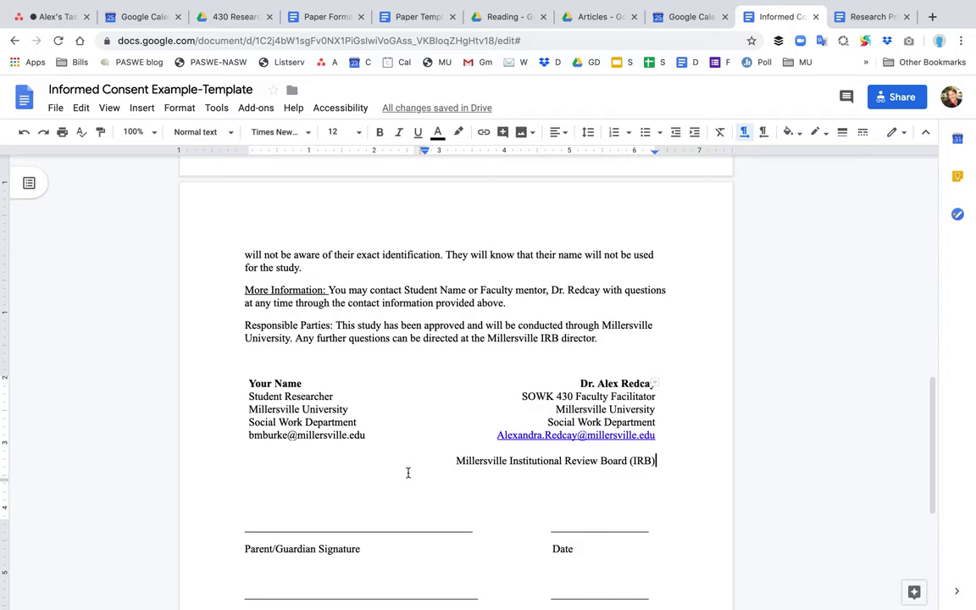
Insert one more blank line above the Institutional Review Board line to set it apart from the faculty contact block
{"action": "scroll", "coordinate": [408, 473], "scroll_direction": "down", "scroll_amount": 3}
{"action": "scroll", "coordinate": [408, 473], "scroll_direction": "up", "scroll_amount": 2}
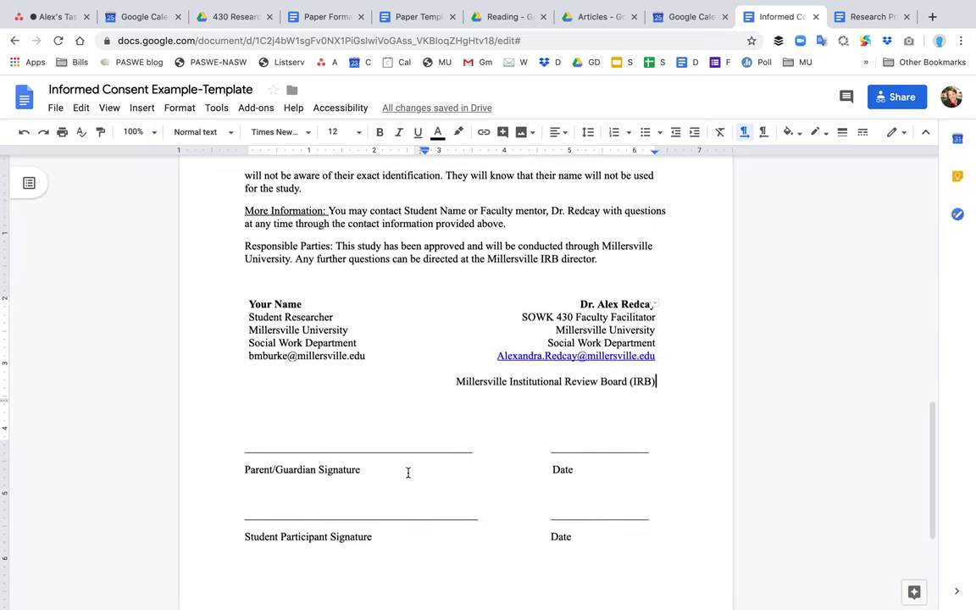
{"action": "scroll", "coordinate": [408, 472], "scroll_direction": "up", "scroll_amount": 1}
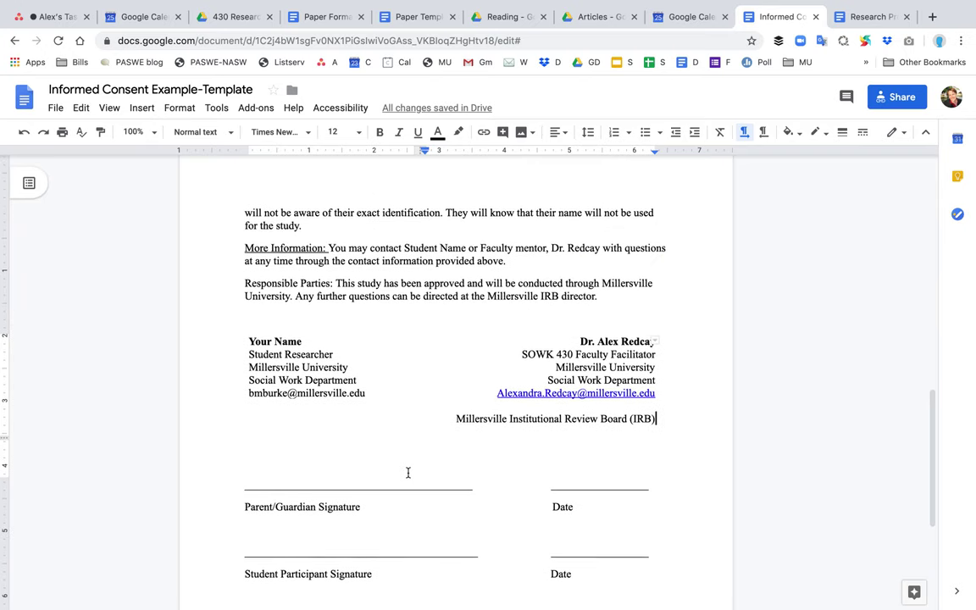
{"action": "left_click", "coordinate": [454, 418]}
{"action": "key", "text": "Return"}
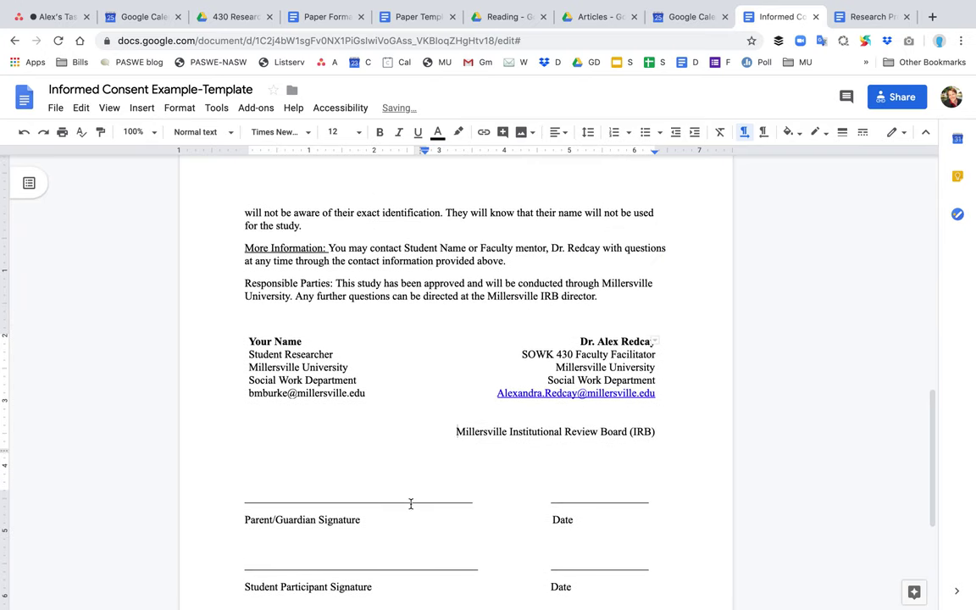
Examine the Student Participant and Parent/Guardian signature lines at the end of the form
{"action": "scroll", "coordinate": [397, 488], "scroll_direction": "down", "scroll_amount": 4}
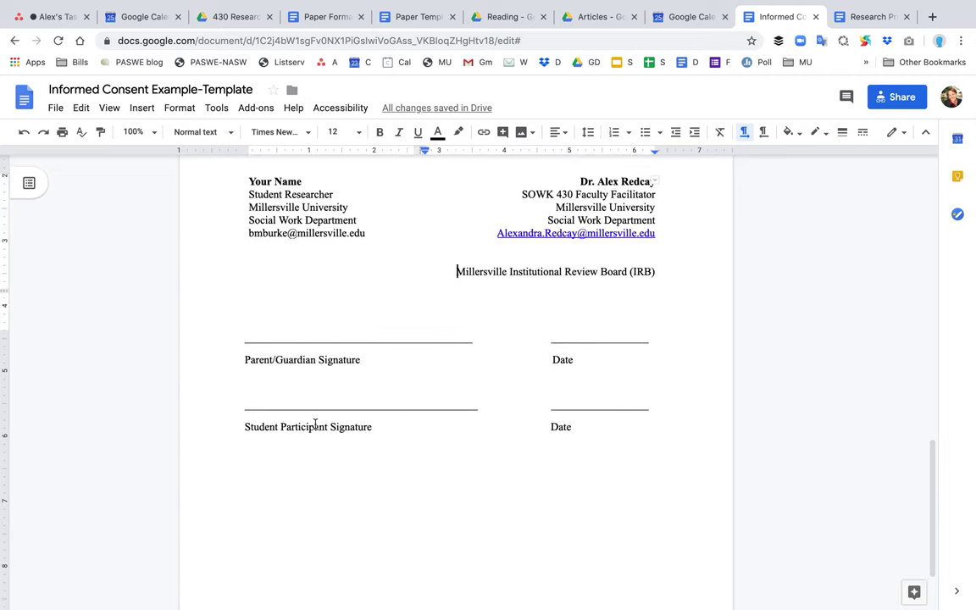
{"action": "left_click_drag", "start_coordinate": [257, 425], "coordinate": [358, 426]}
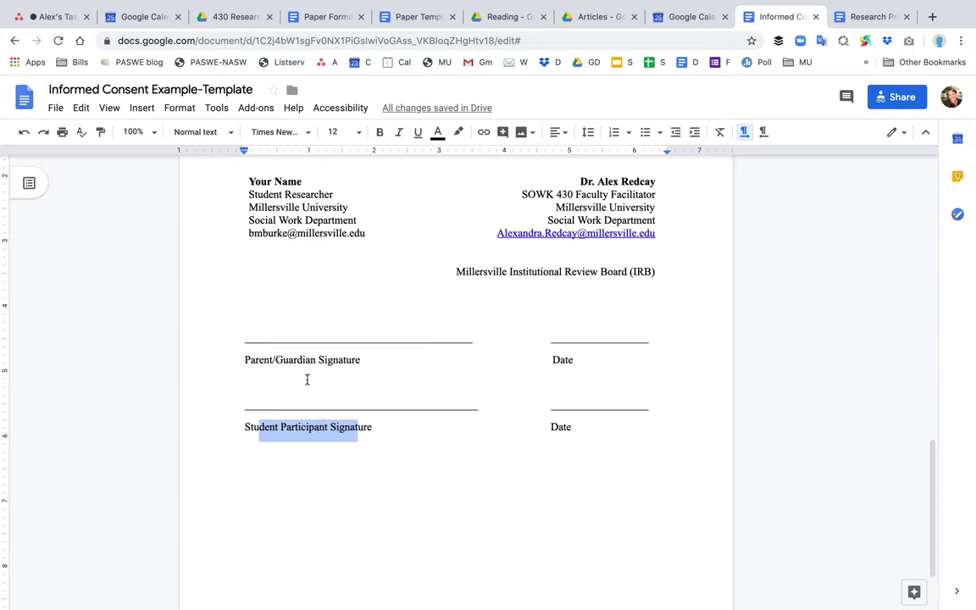
{"action": "left_click_drag", "start_coordinate": [273, 357], "coordinate": [352, 359]}
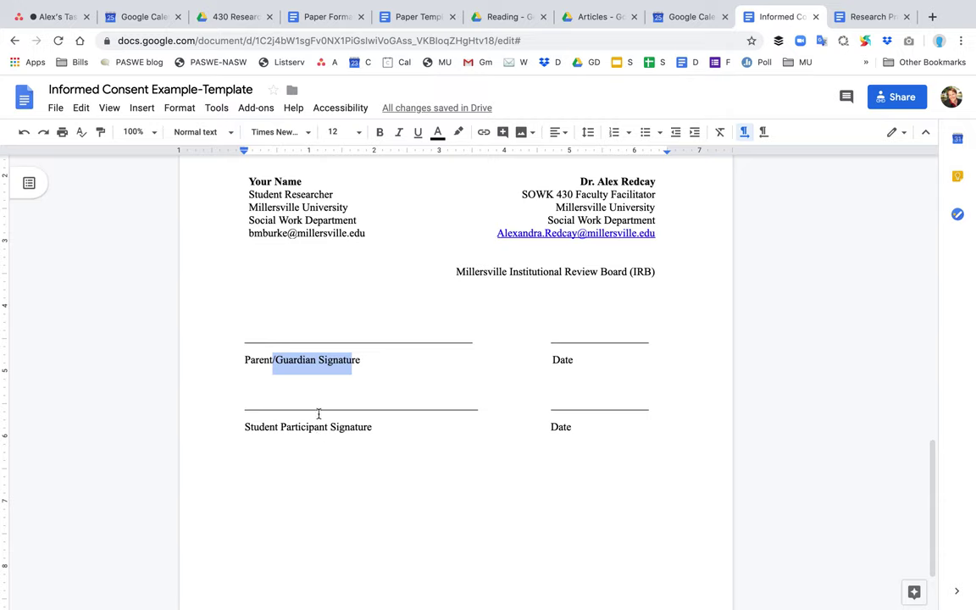
{"action": "left_click", "coordinate": [327, 302]}
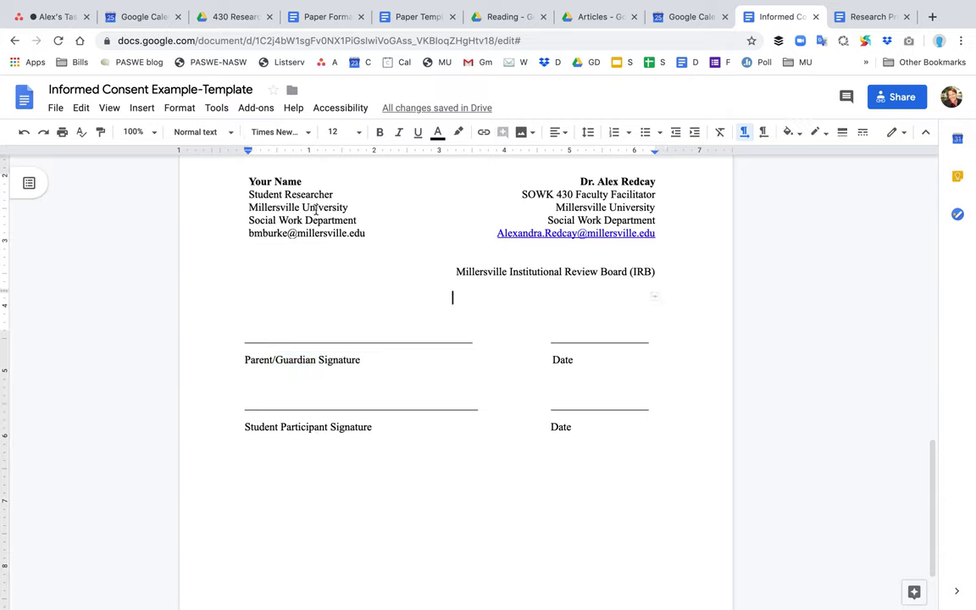